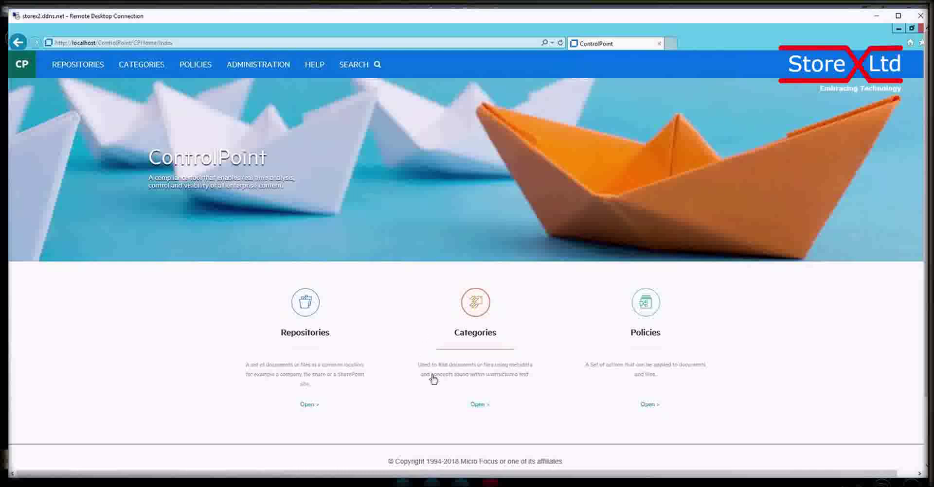
# Step: Browse Categories to Examples > Redundant/Duplicate and list its documents, such as the retention schedule zips
pyautogui.click(478, 405)
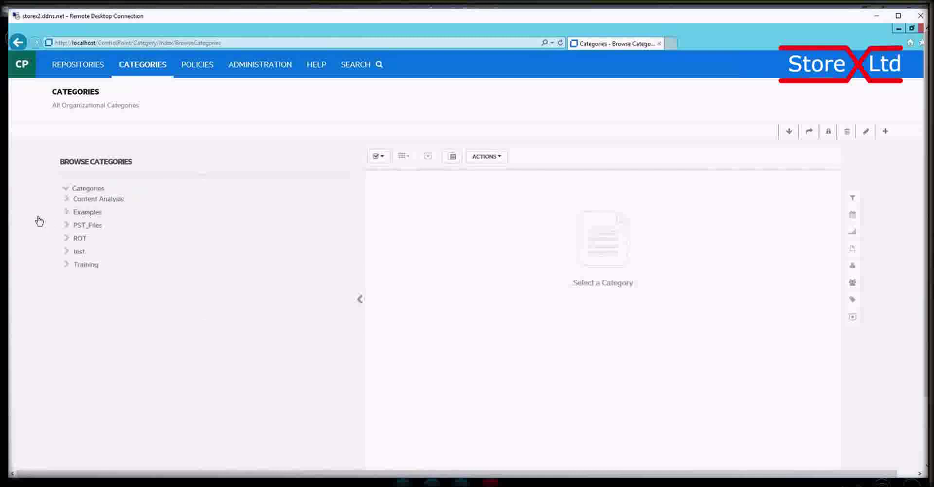
pyautogui.click(66, 213)
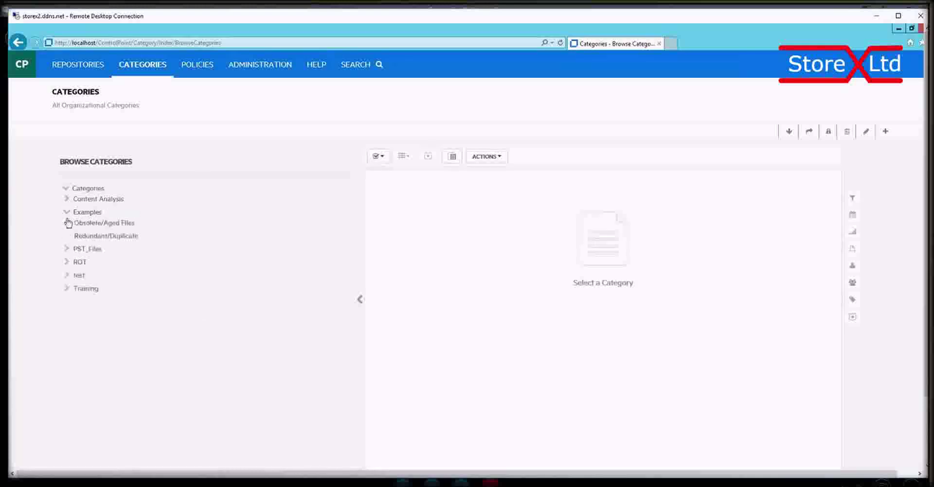
pyautogui.click(91, 237)
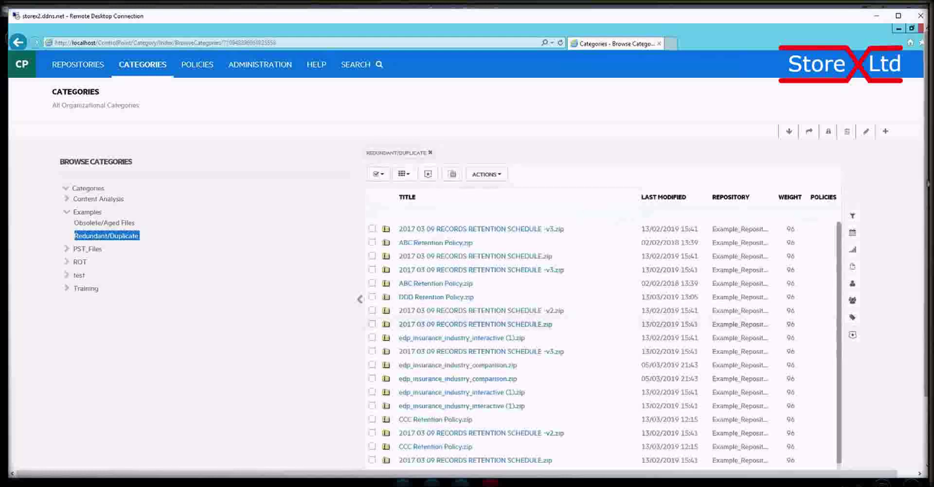
pyautogui.scroll(-3, 922, 237)
pyautogui.scroll(3, 922, 236)
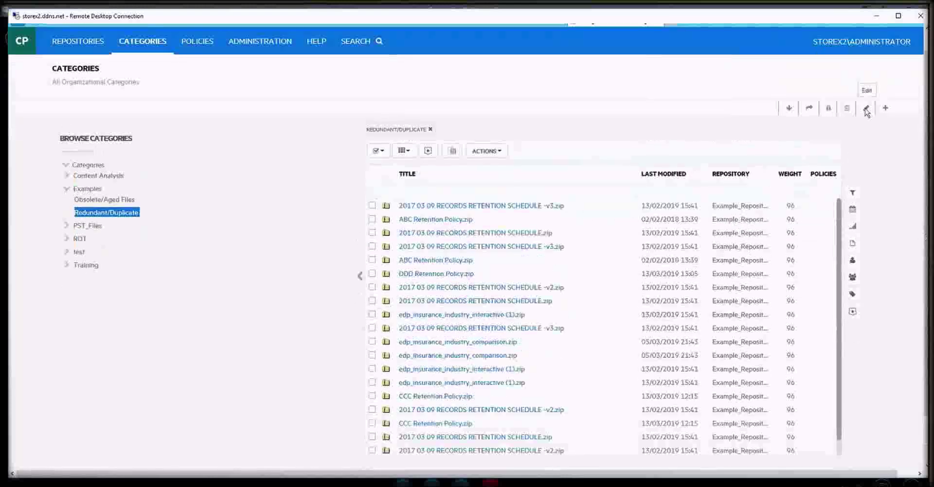
# Step: Edit the Redundant/Duplicate category and view its Training criteria, Duplication Not null and File Type Is zip
pyautogui.click(867, 111)
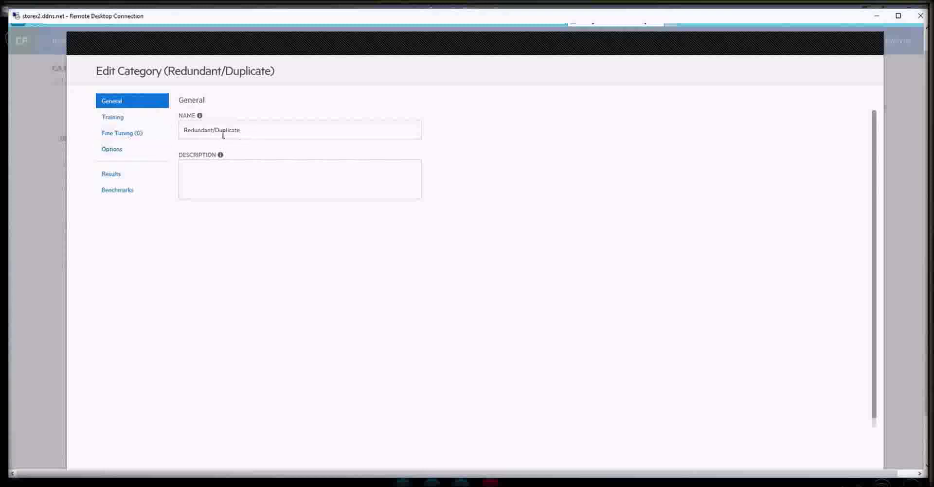
pyautogui.click(124, 123)
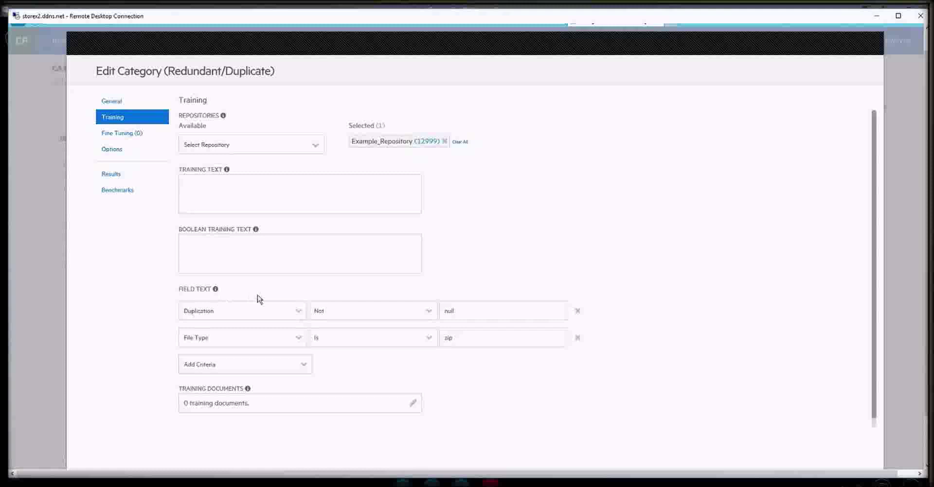
# Step: Set the first field-text criterion to Duplication Not null
pyautogui.click(298, 312)
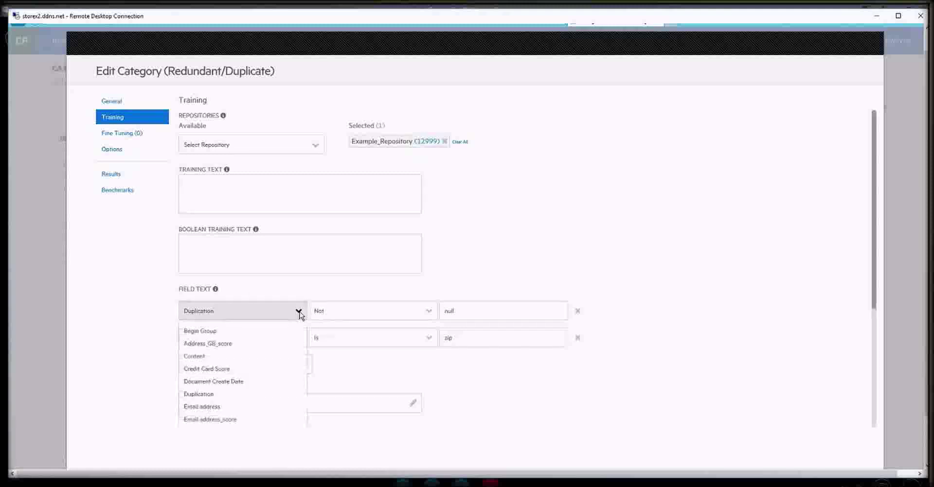
pyautogui.click(209, 395)
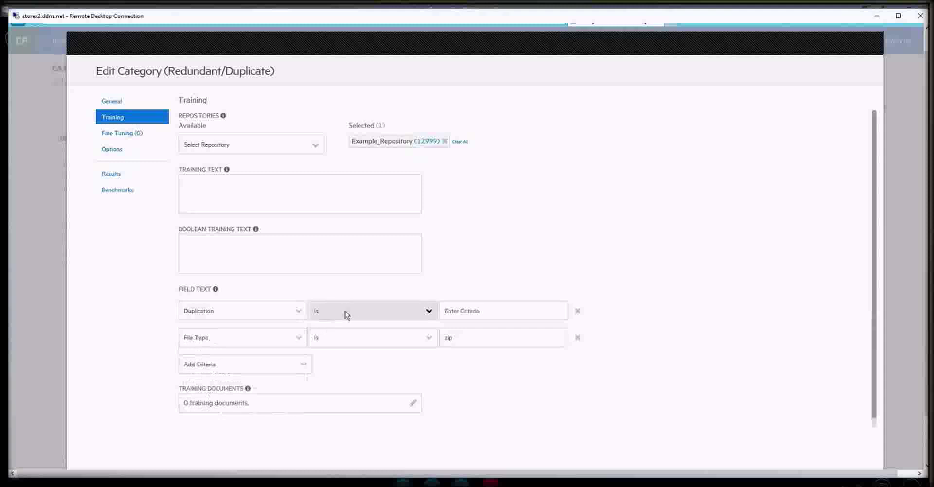
pyautogui.click(430, 315)
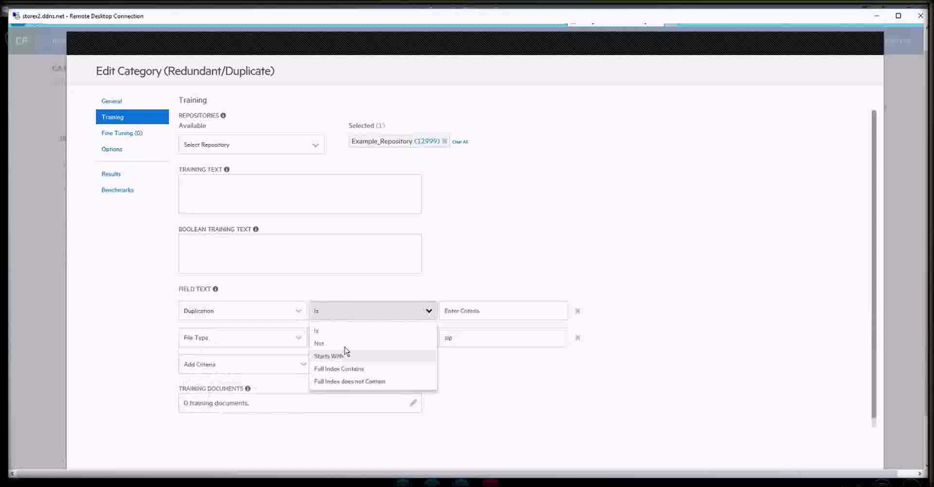
pyautogui.click(323, 346)
pyautogui.click(498, 312)
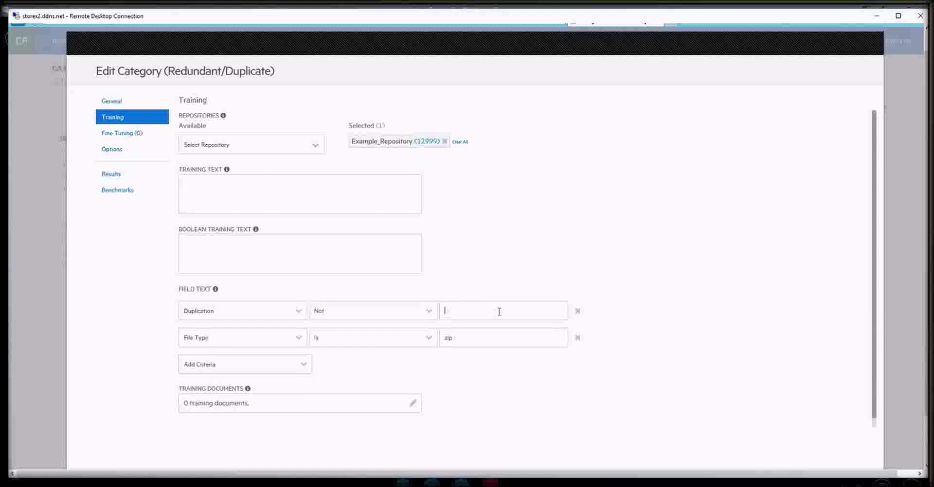
pyautogui.write('null')
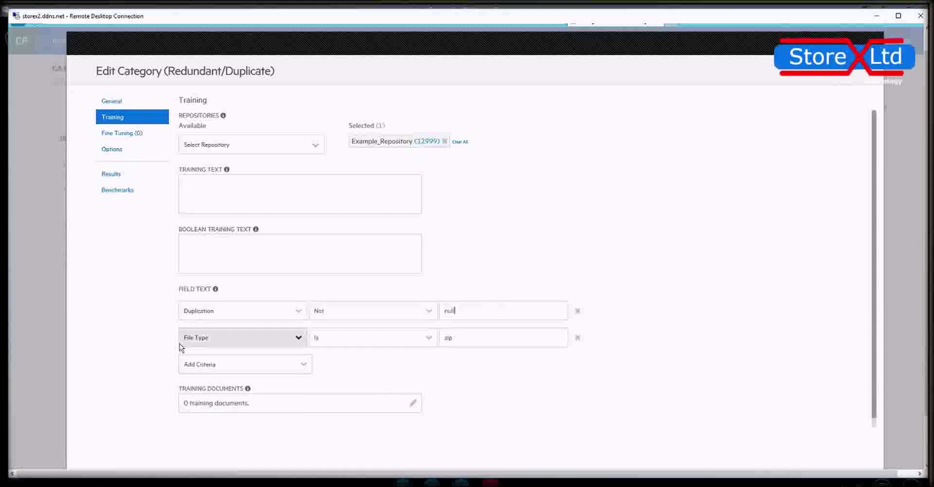
# Step: Delete the File Type is zip criterion and preview the matching results before returning to Training
pyautogui.click(578, 338)
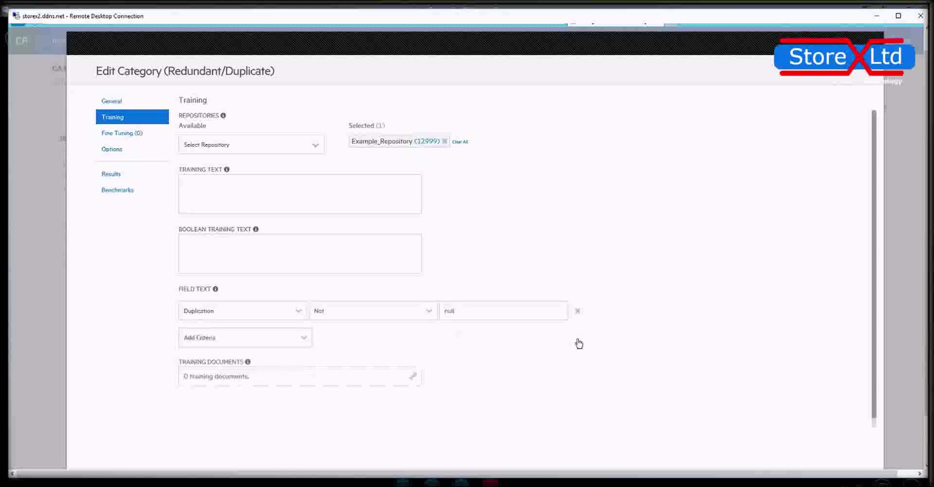
pyautogui.click(111, 176)
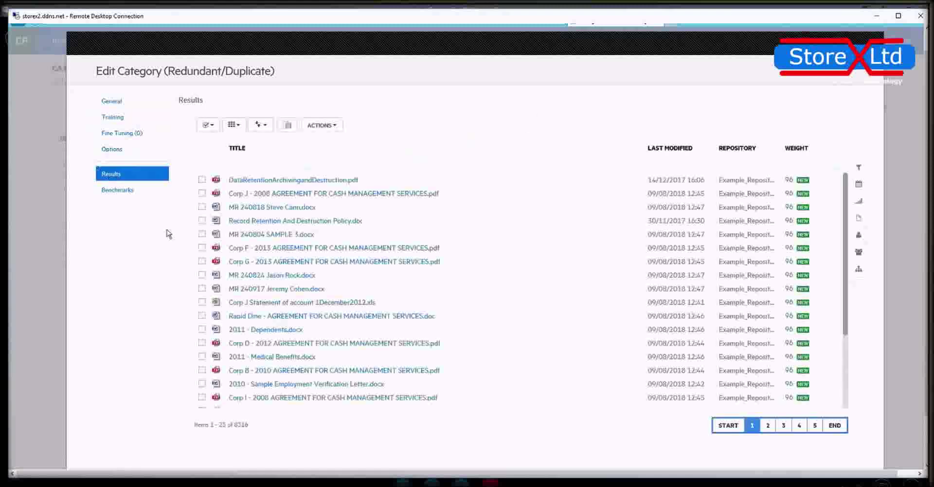
pyautogui.click(113, 119)
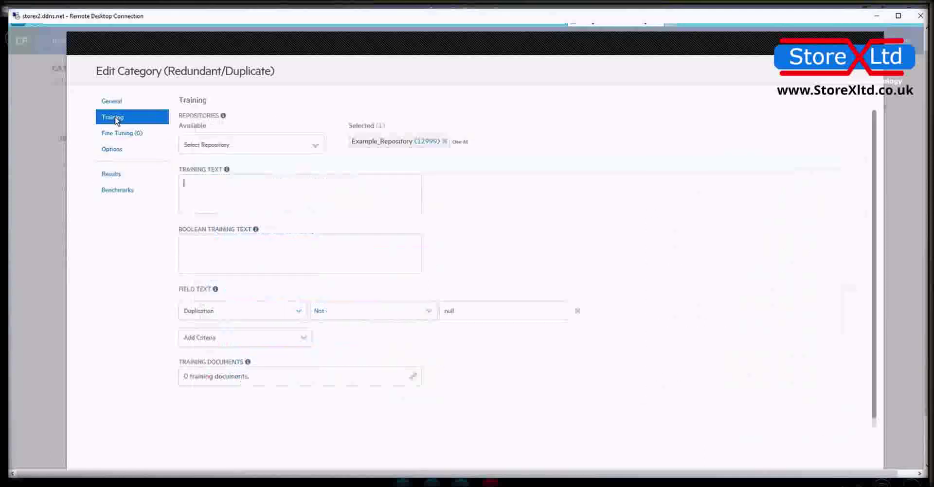
# Step: Add a File Type criterion with value 'zip' and preview the 20 matching zip documents
pyautogui.click(304, 338)
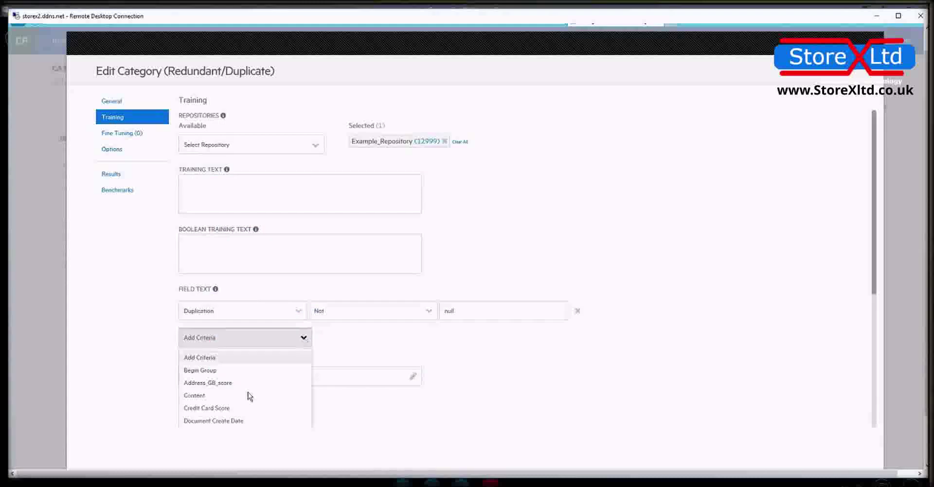
pyautogui.scroll(-1, 246, 396)
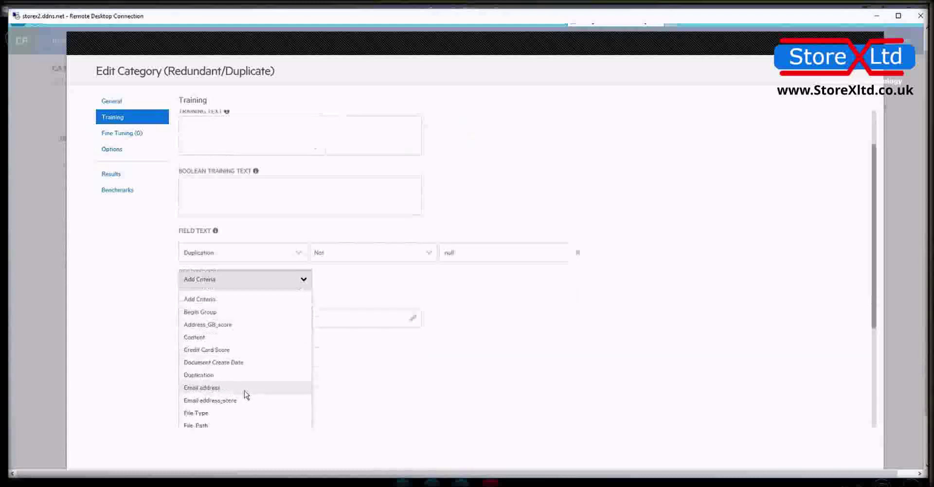
pyautogui.click(207, 414)
pyautogui.click(517, 328)
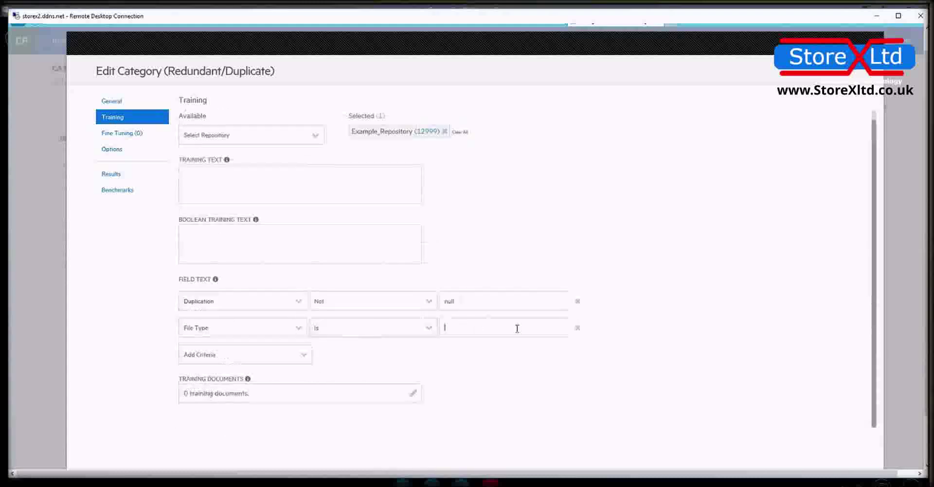
pyautogui.write('zip')
pyautogui.click(121, 177)
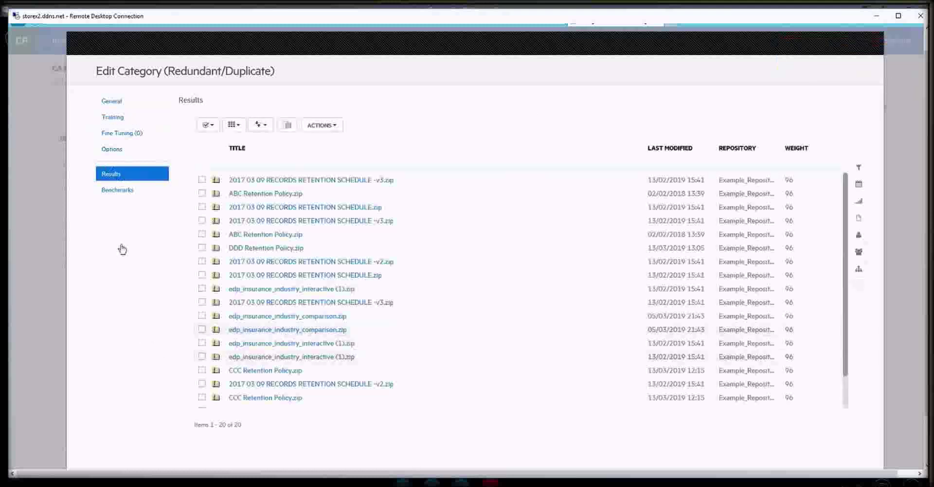
pyautogui.scroll(-2, 323, 311)
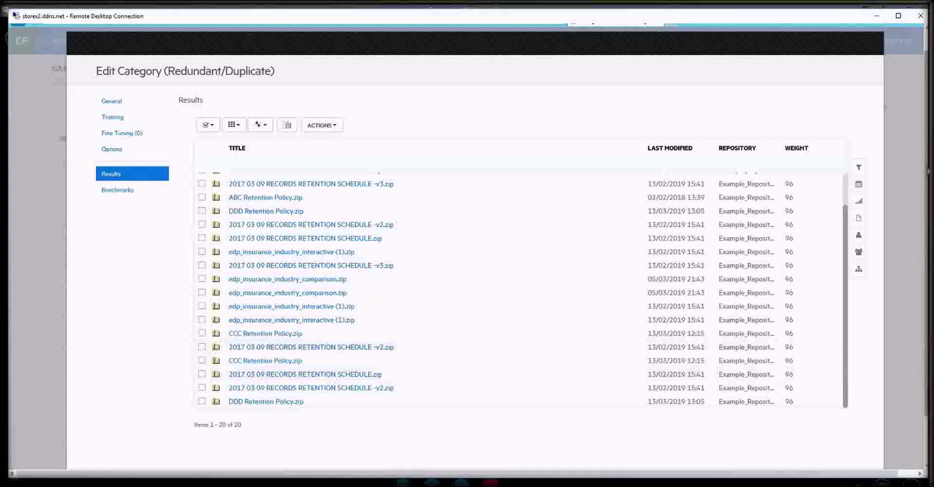
pyautogui.click(923, 244)
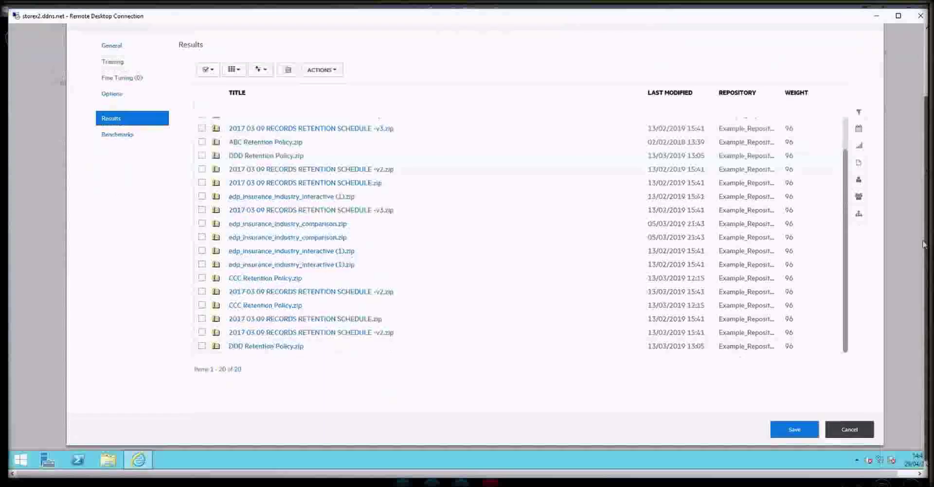
# Step: Save the edited Redundant/Duplicate category and publish the draft
pyautogui.click(793, 430)
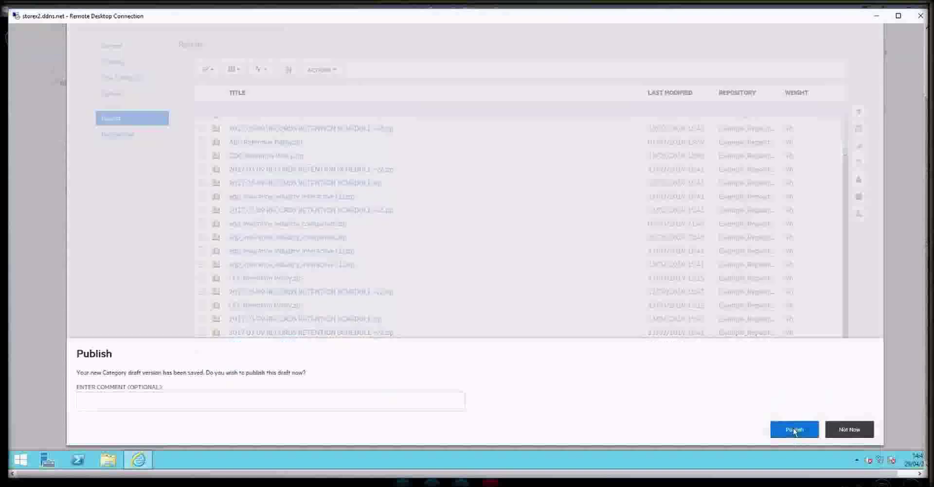
pyautogui.click(793, 430)
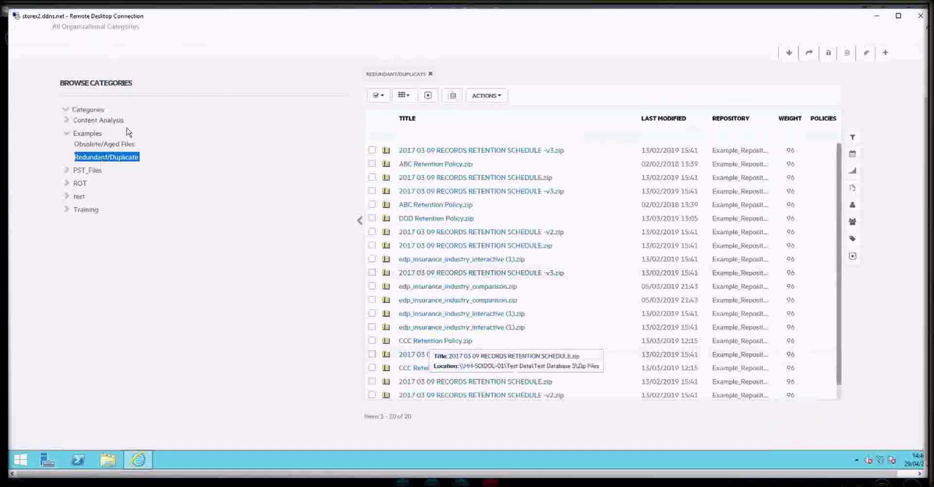
# Step: Edit Obsolete/Aged Files, review its General and Training tabs, and preview its 759 pdf results
pyautogui.click(84, 147)
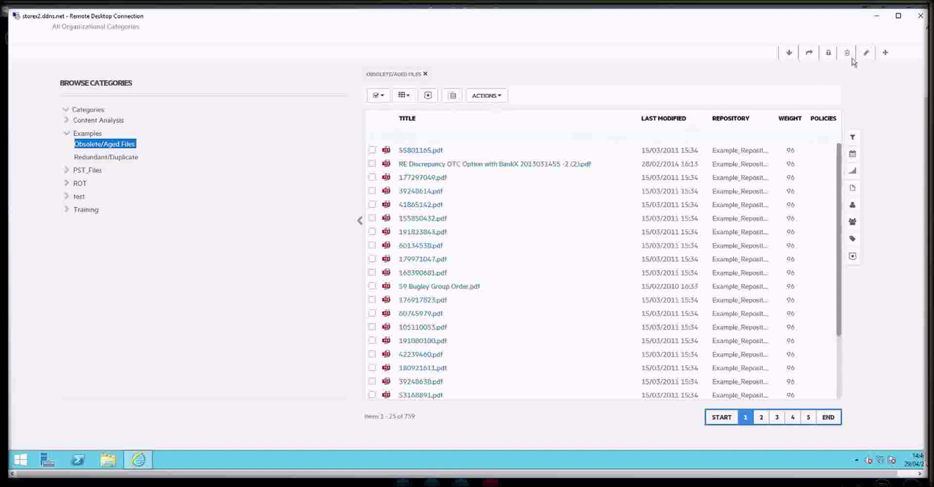
pyautogui.click(865, 52)
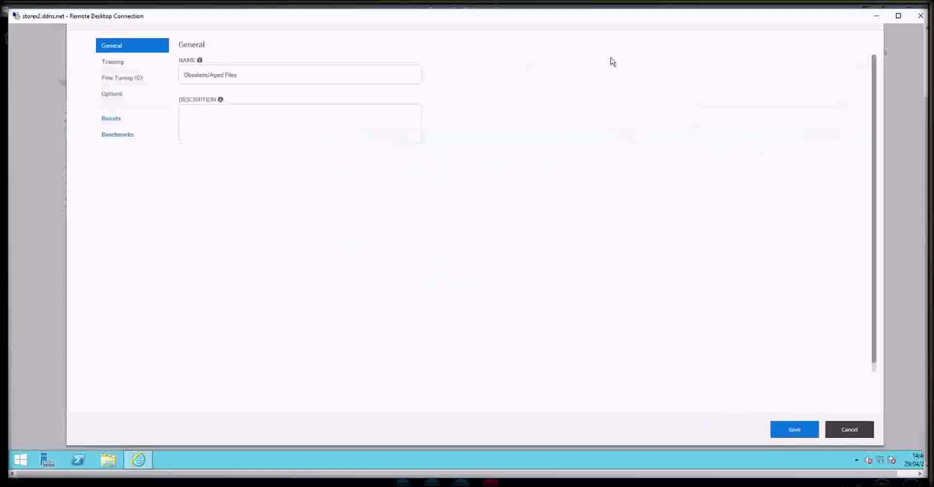
pyautogui.click(113, 65)
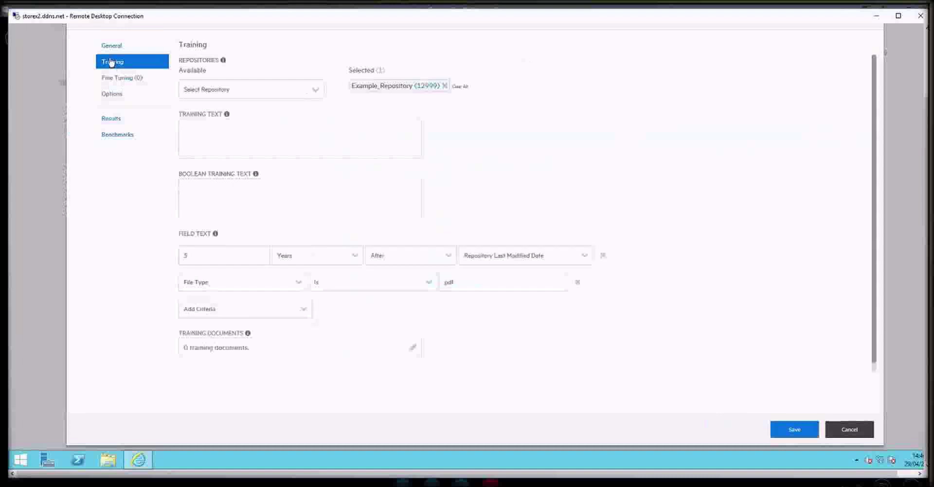
pyautogui.click(110, 47)
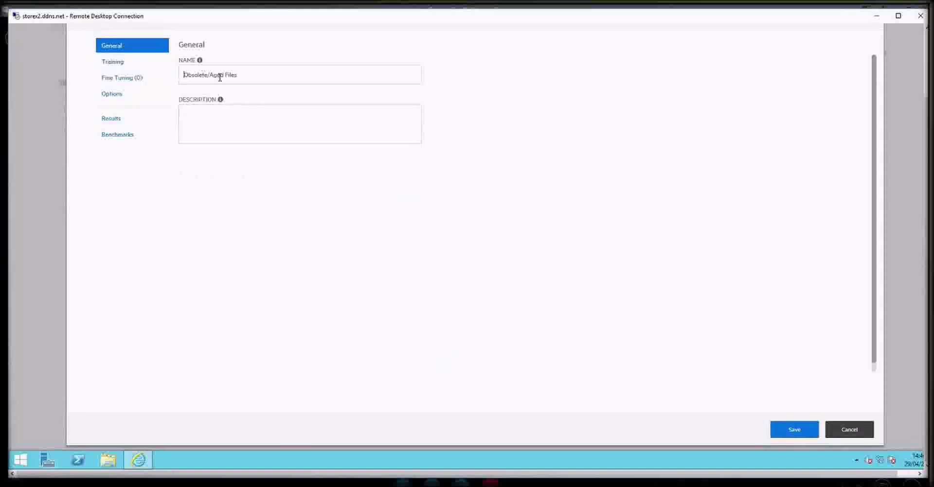
pyautogui.click(116, 65)
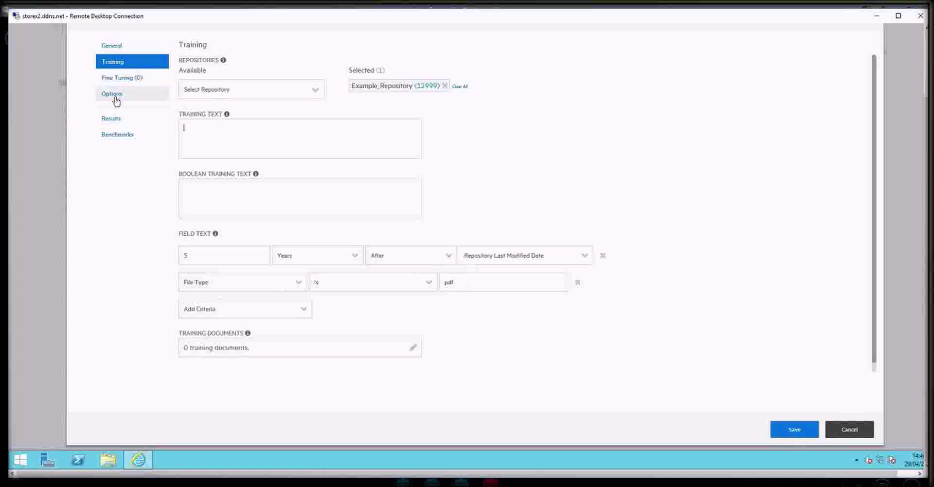
pyautogui.click(111, 123)
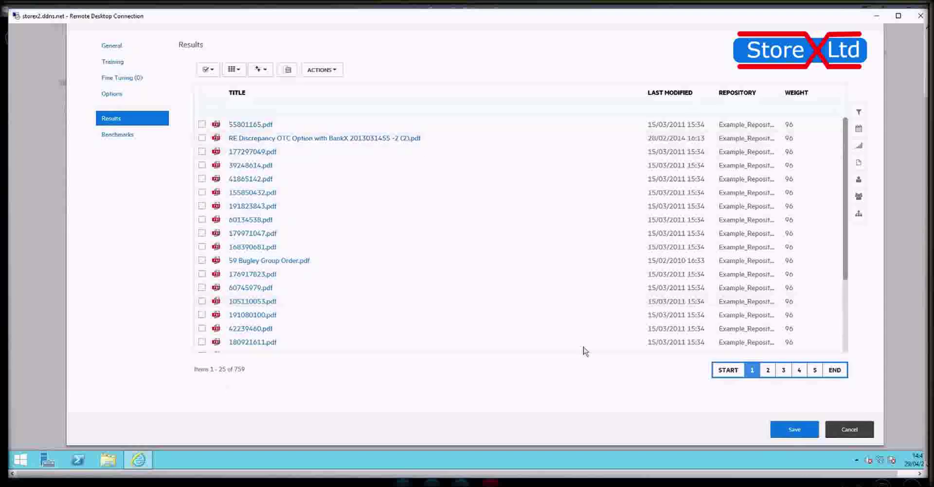
# Step: Save the Obsolete/Aged Files category and publish the draft
pyautogui.click(793, 433)
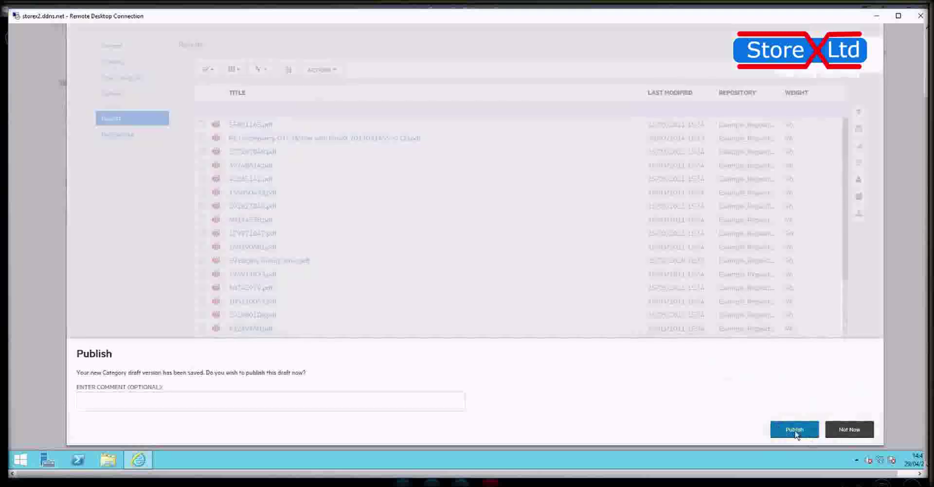
pyautogui.click(795, 431)
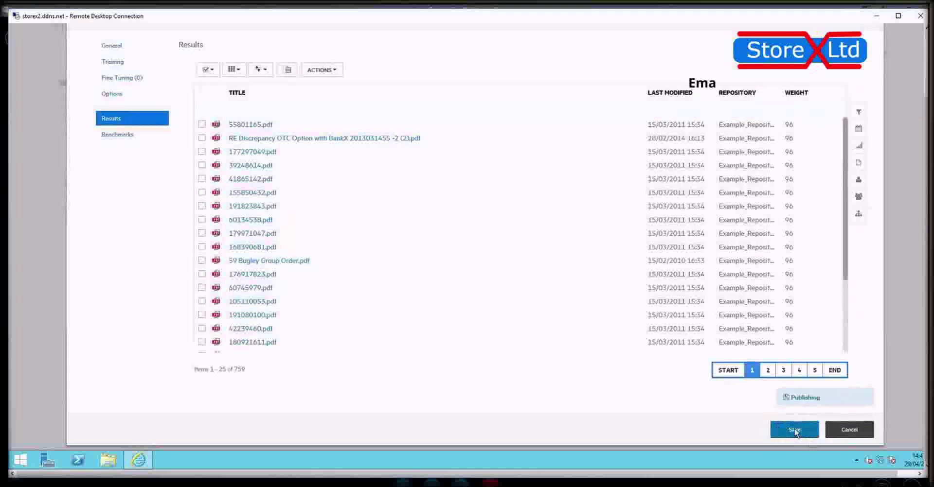